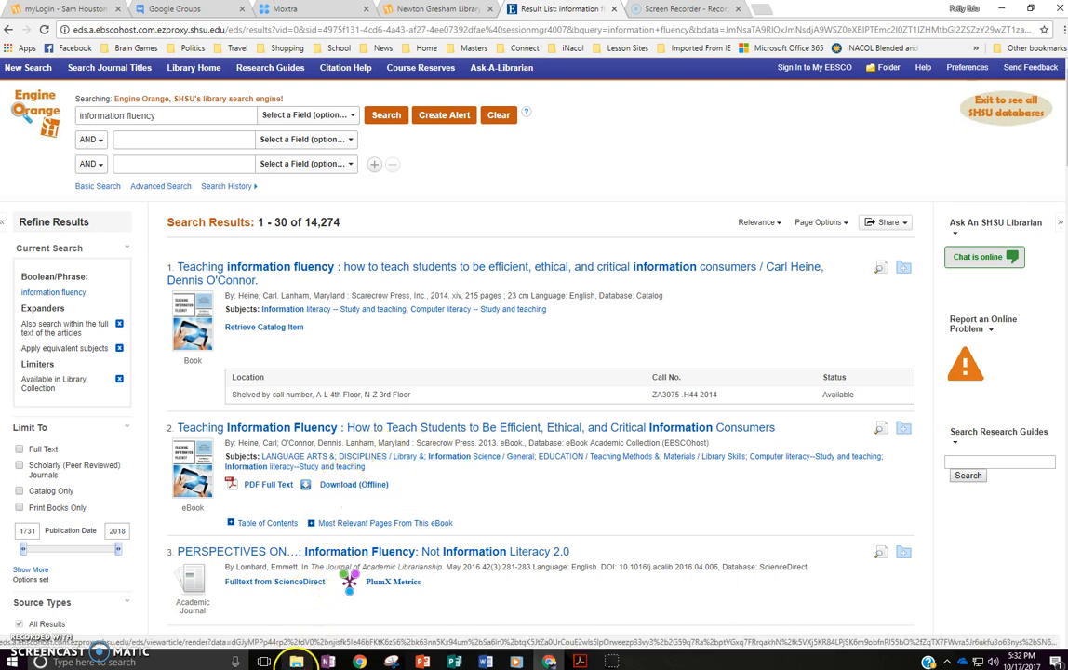
Open the Module 3 Introduction to instructional design PDF from the 5319 Software folder in Adobe Acrobat Reader DC
click(296, 661)
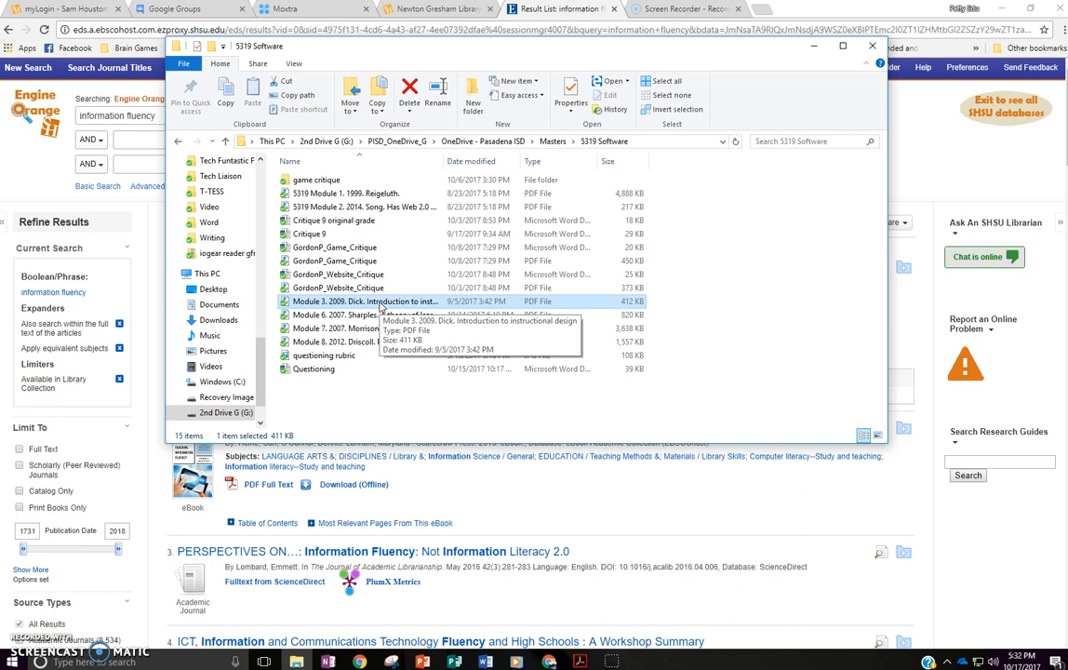
right_click(381, 305)
mouse_move(432, 414)
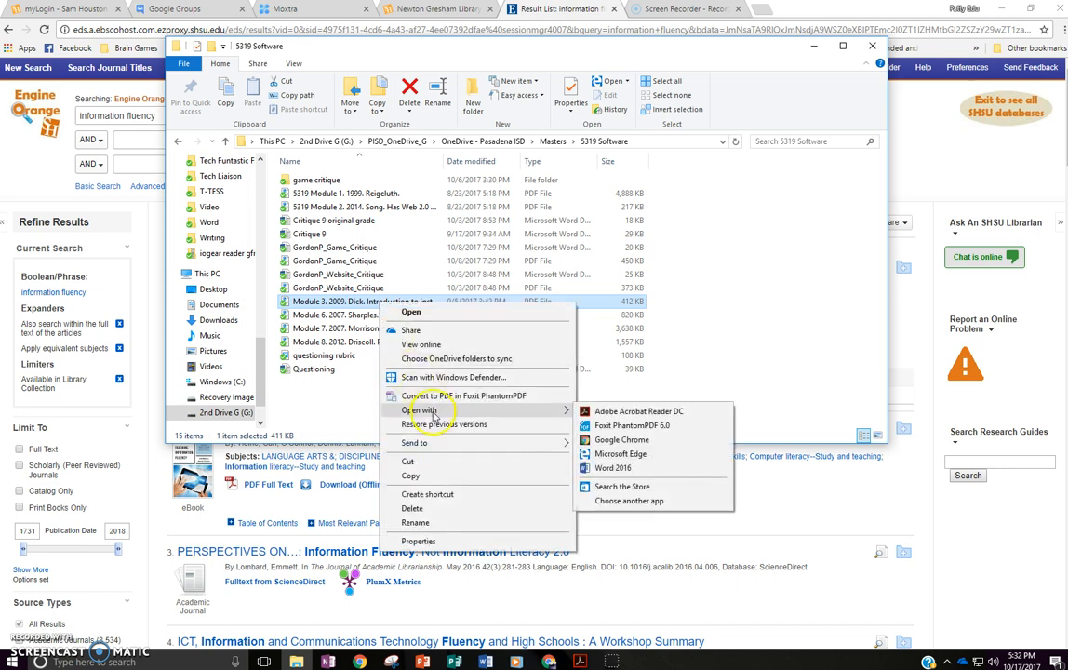
click(630, 410)
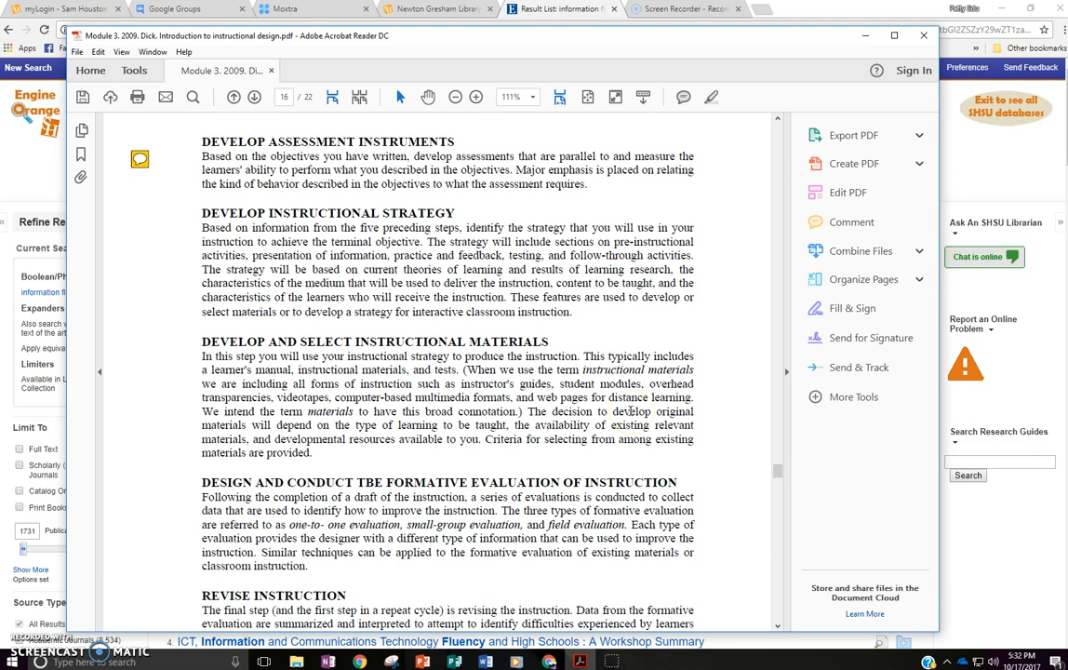
click(472, 227)
Open the Comment tools and post a sticky note reading "Type notes about this section." beside the Develop Instructional Strategy section
click(134, 72)
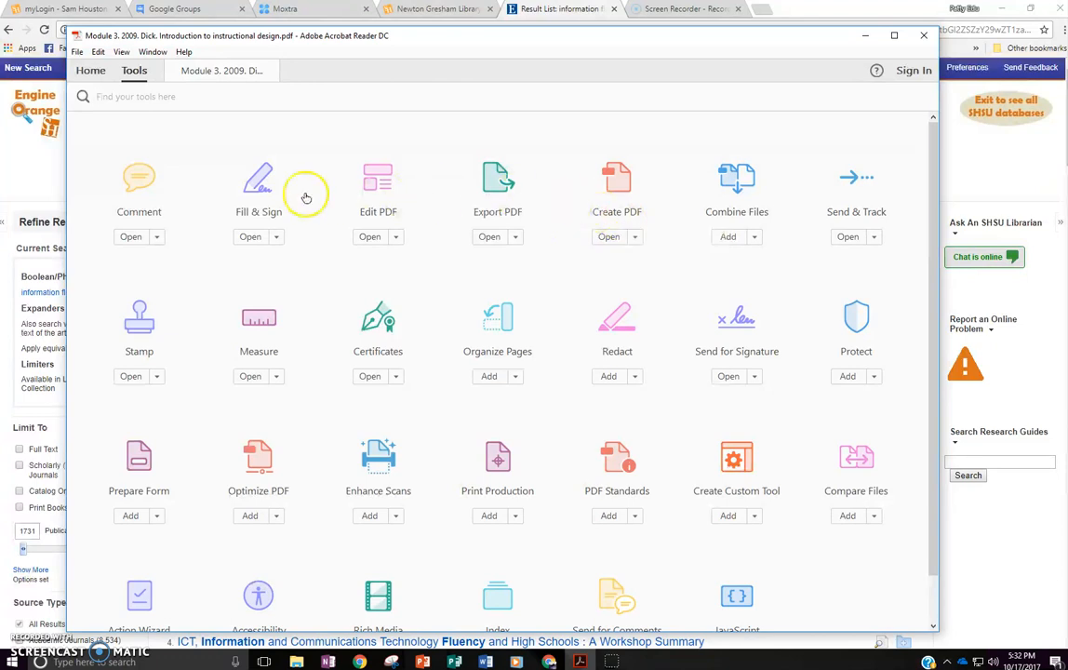
click(131, 238)
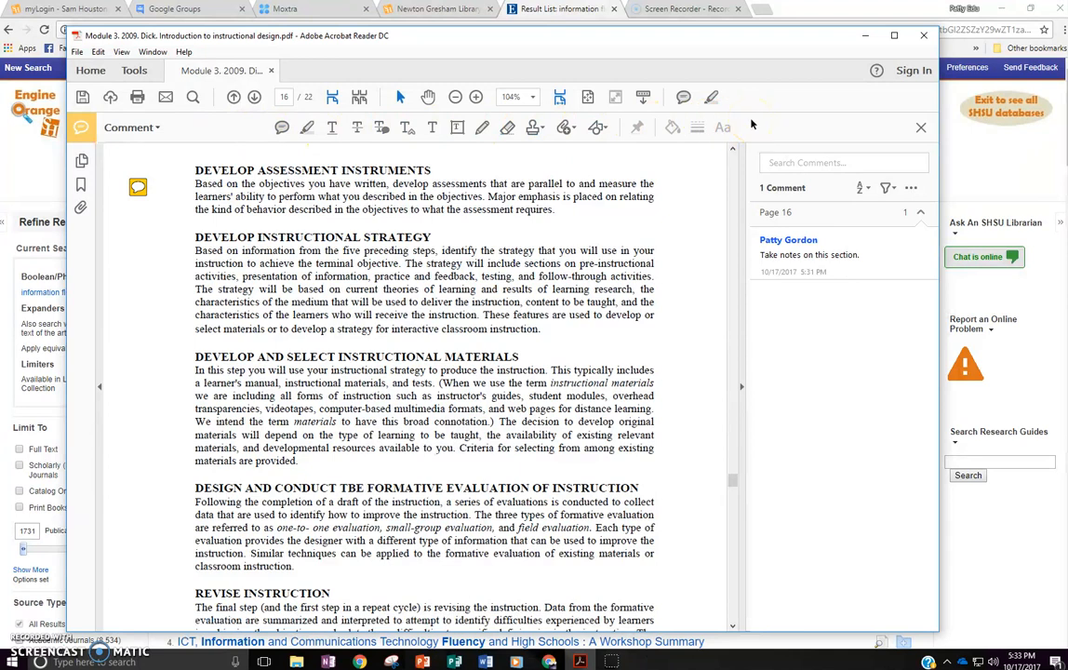
click(282, 130)
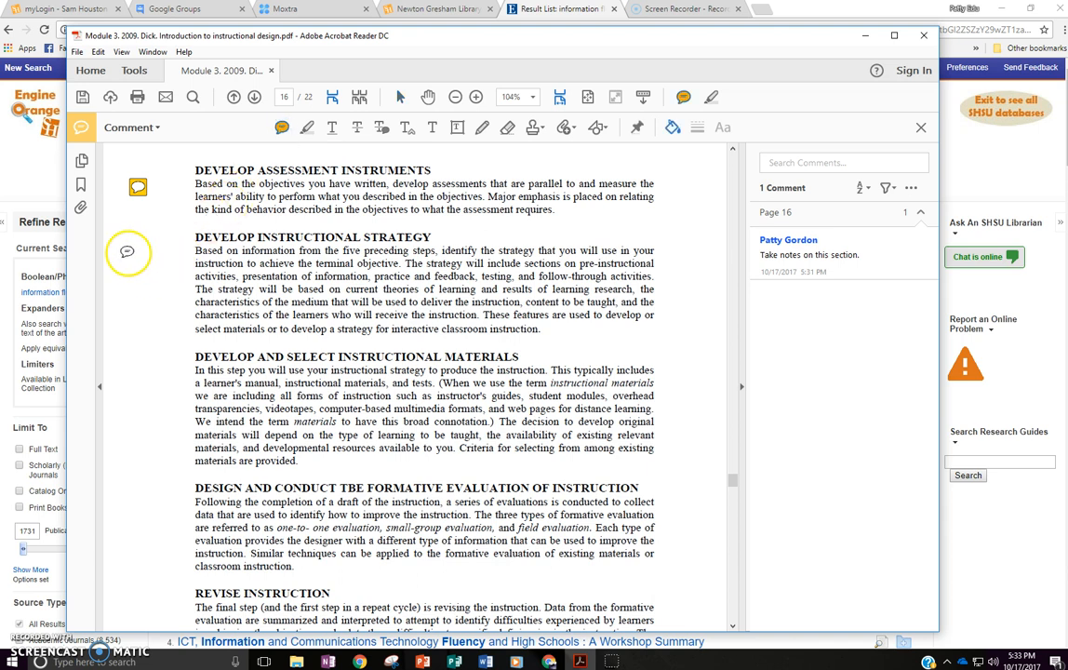
click(139, 253)
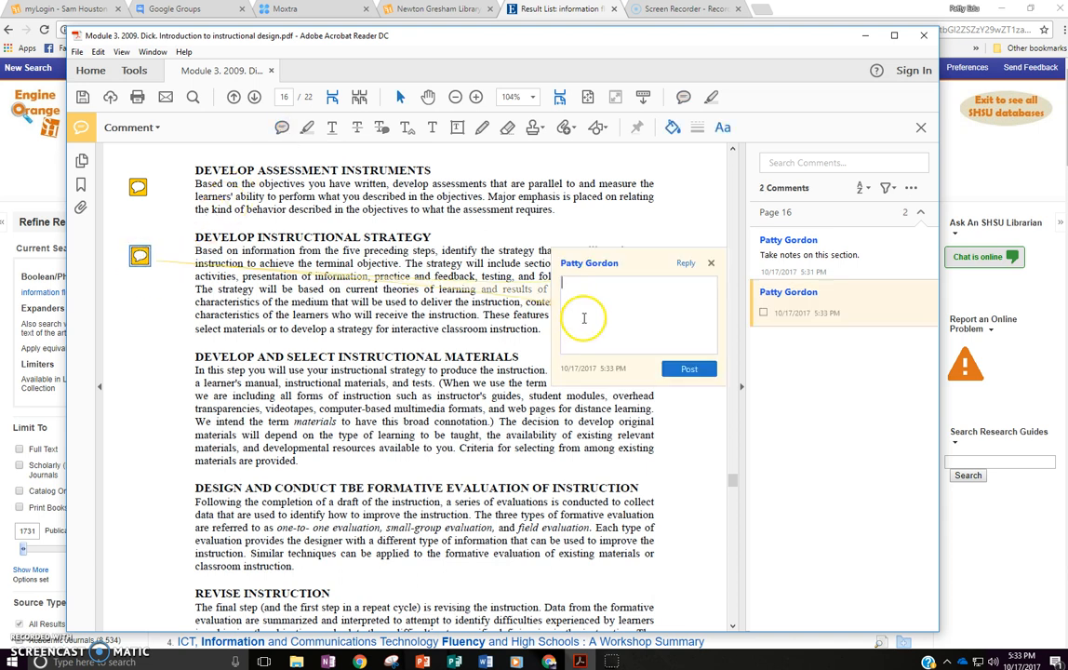
text(Type notes about this )
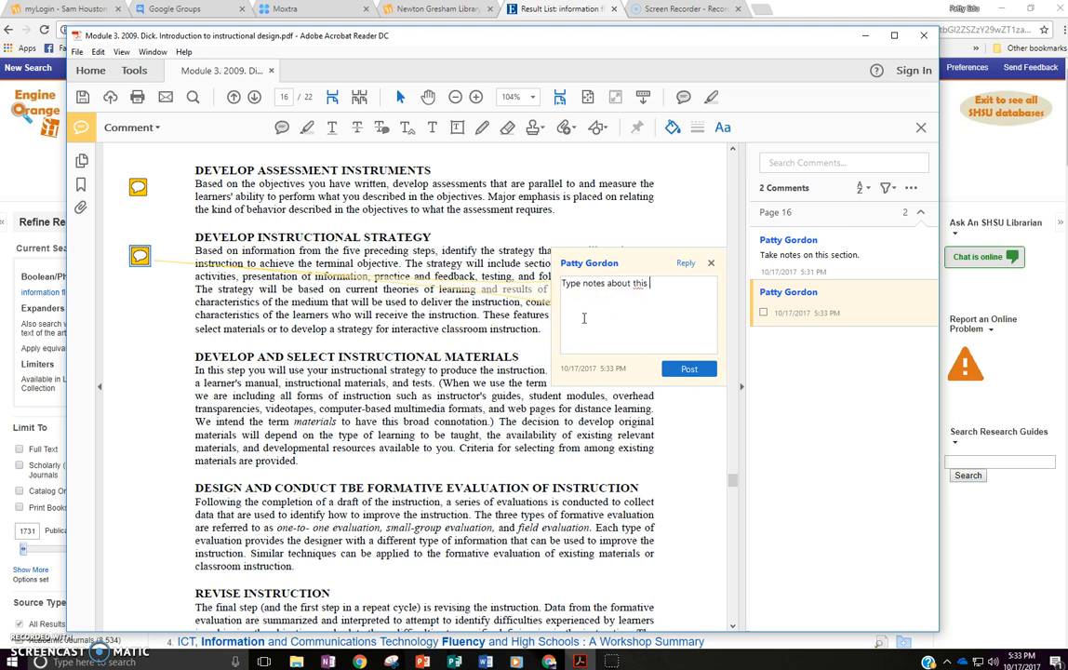
text(section.)
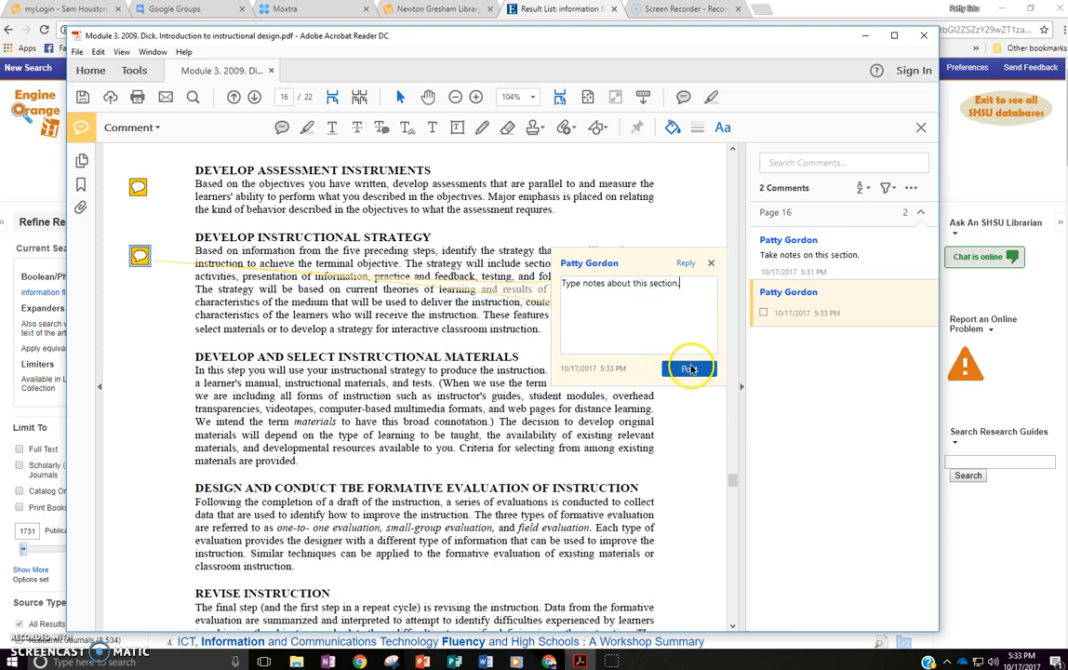
click(689, 368)
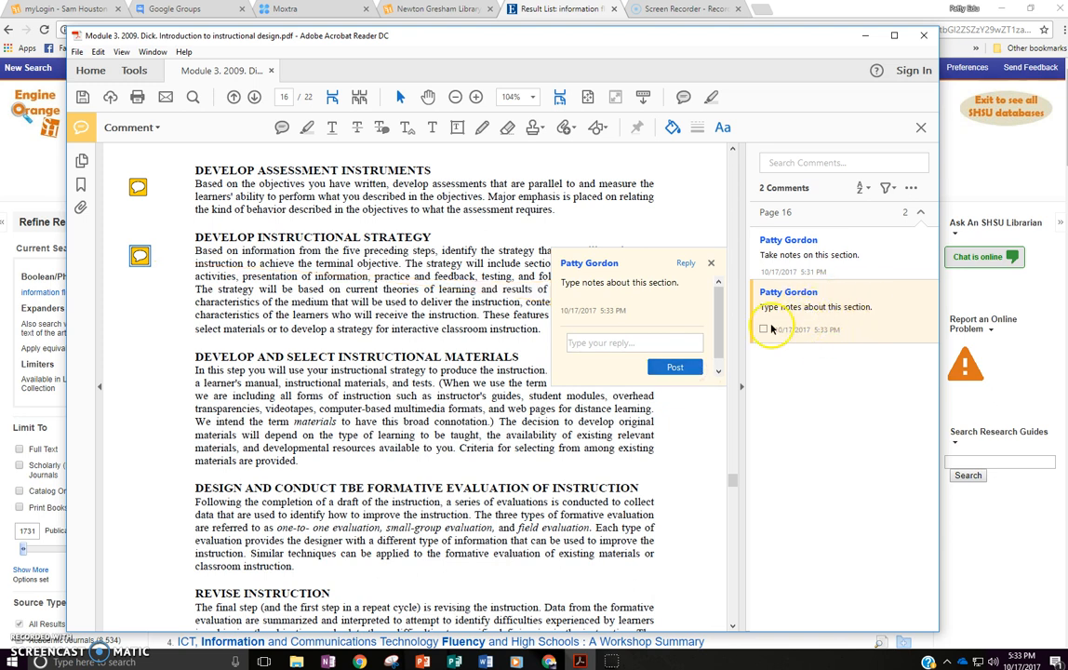
click(713, 267)
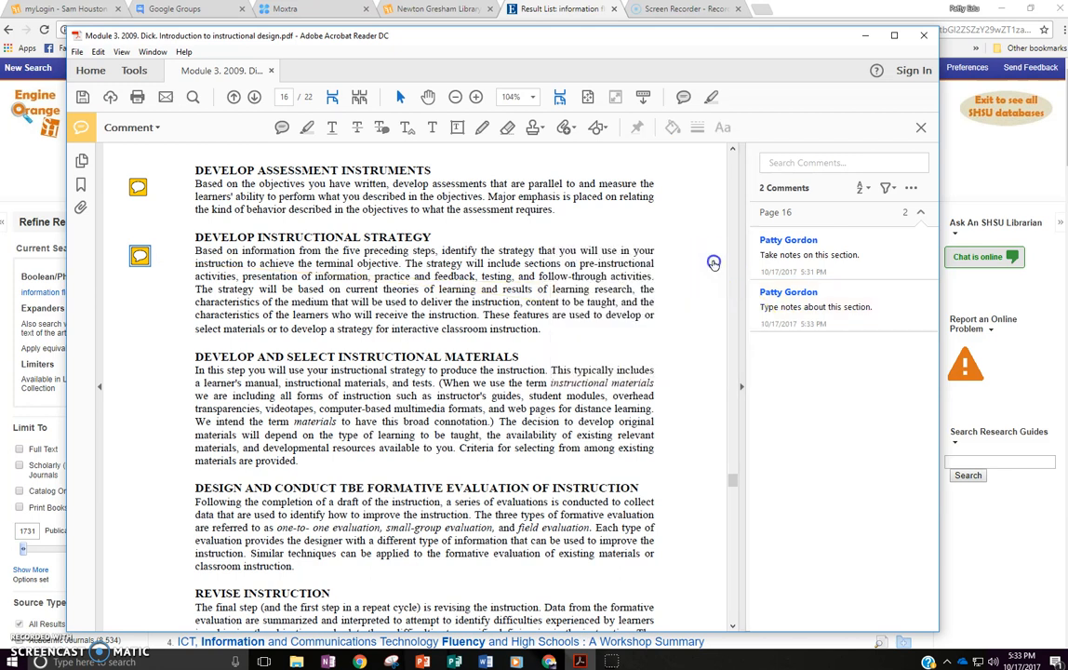
Highlight the Develop and Select Instructional Materials heading and underline its paragraph's text from "instructional materials" through "overhead"
click(307, 129)
drag(194, 356, 514, 356)
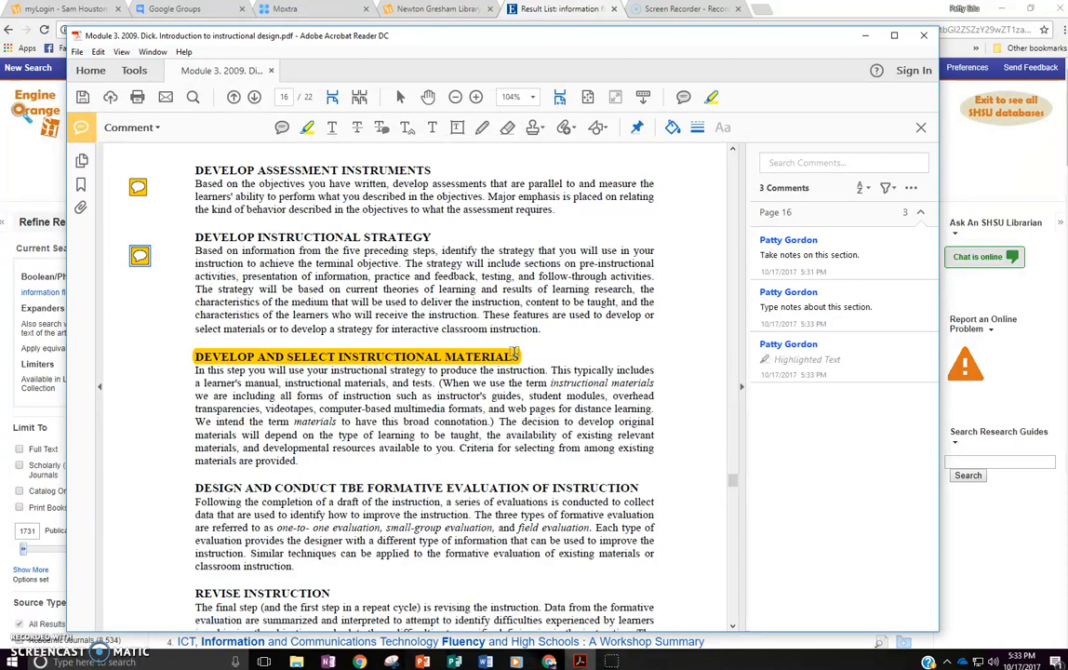
click(333, 127)
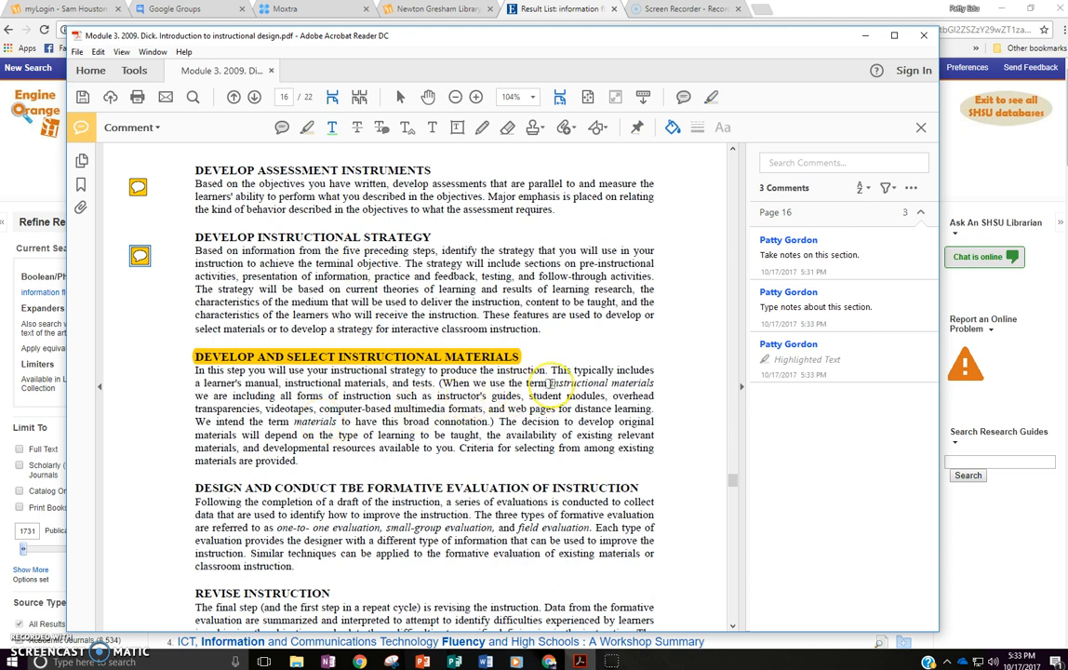
drag(550, 382, 667, 387)
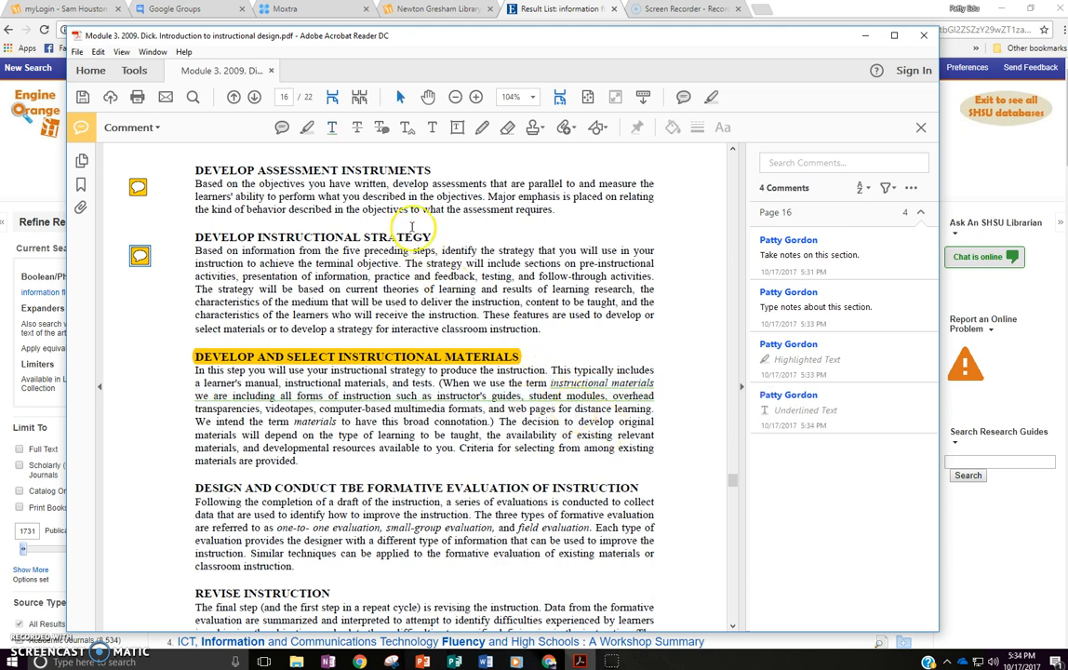
Strike through "learning to be taught" and add the text comment "Write on the document" in the margin beside that paragraph
click(358, 127)
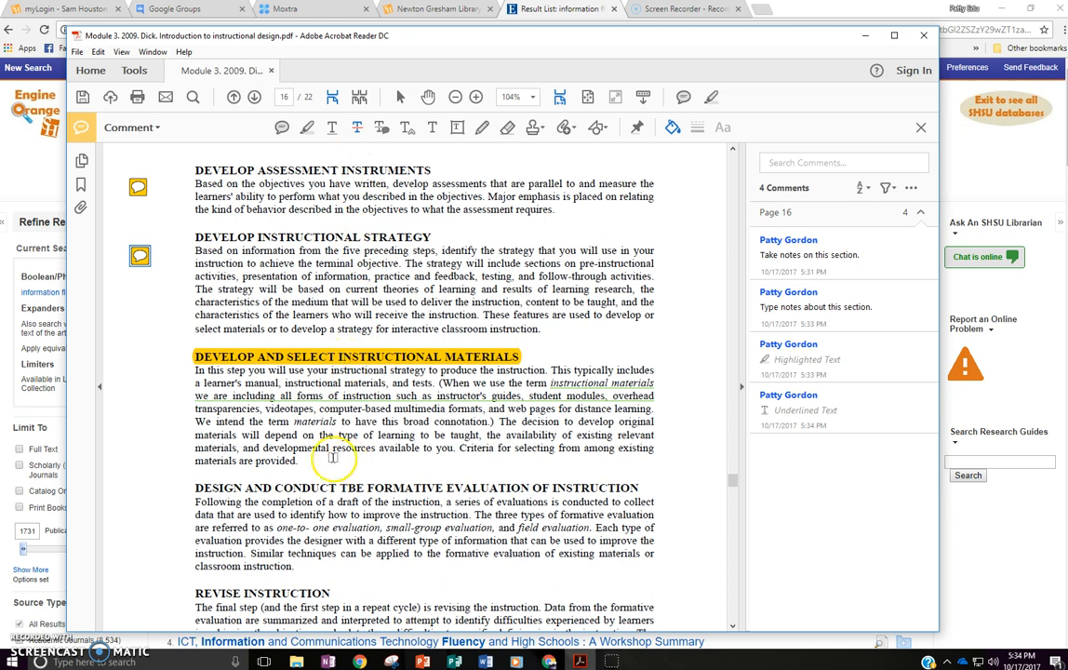
drag(379, 436, 470, 439)
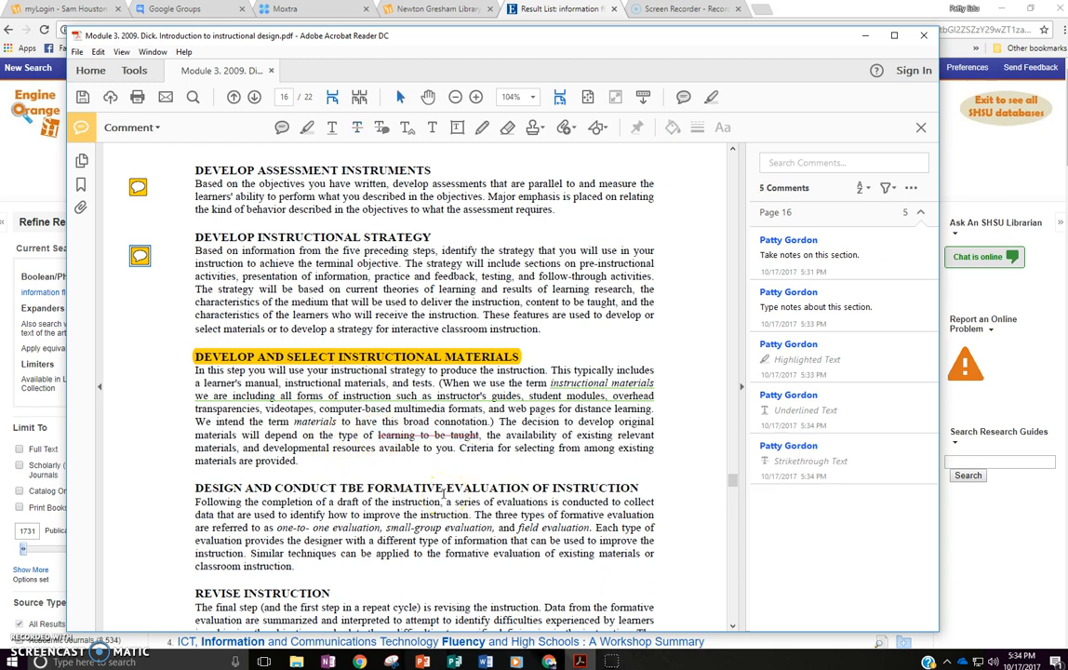
click(433, 129)
click(382, 267)
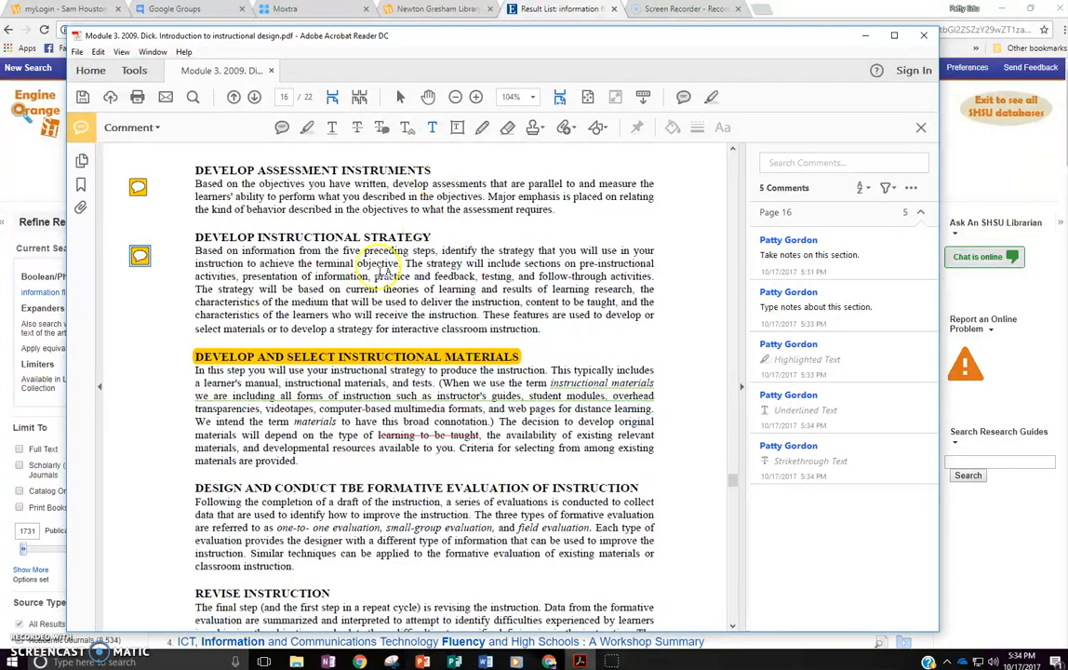
click(121, 367)
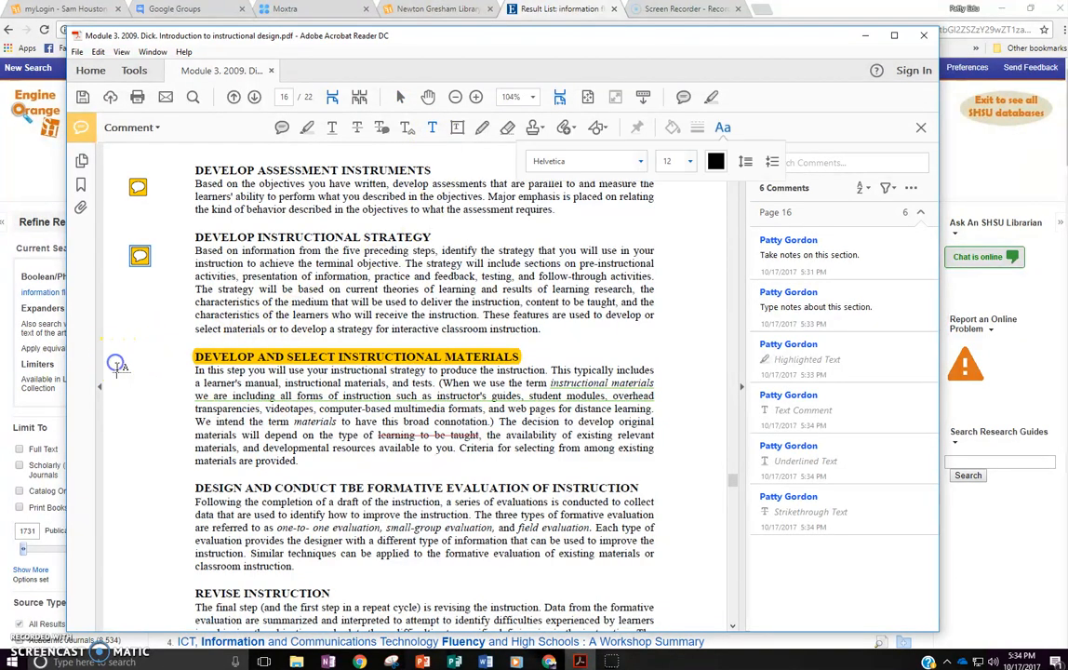
text(Write on the cocument)
click(166, 431)
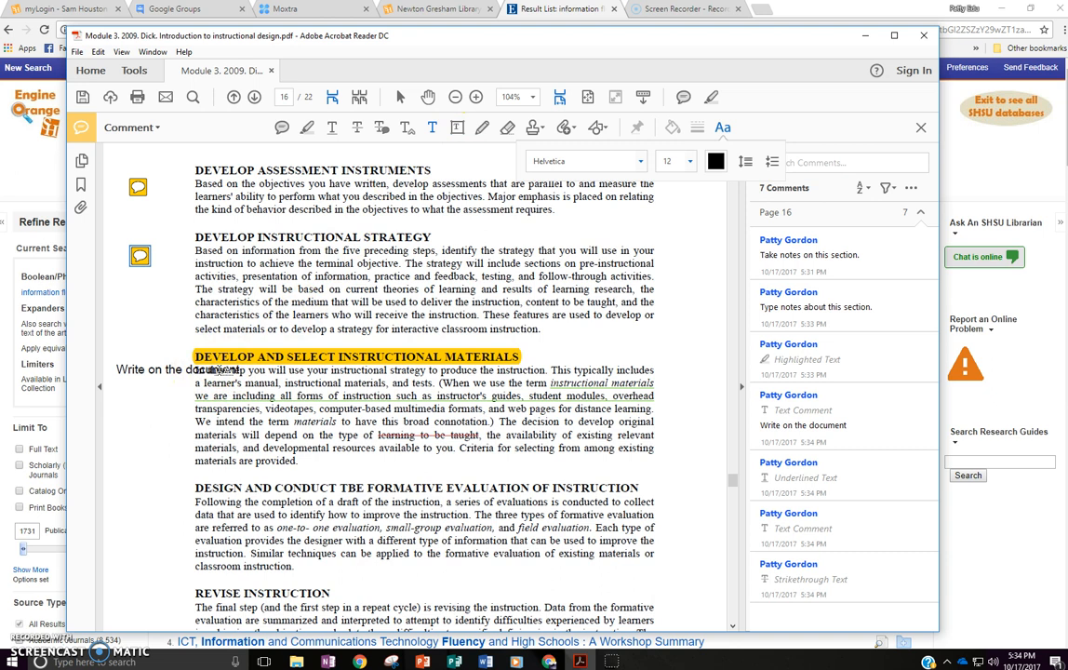
Add a tall text box in the margin beside the Formative Evaluation section reading "Type in the textbox."
click(457, 129)
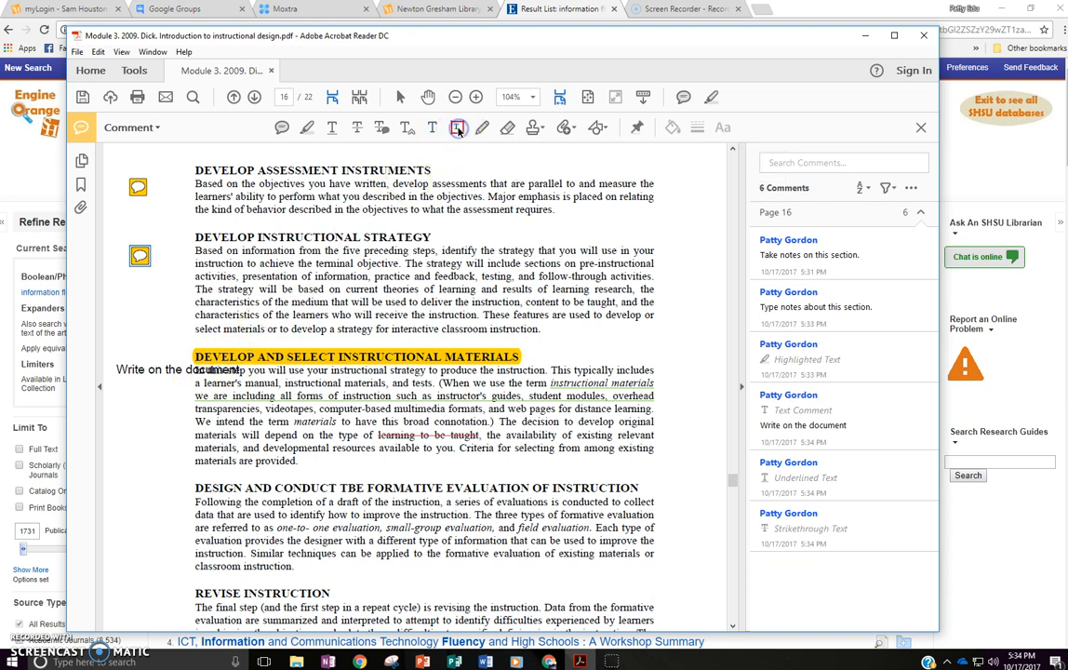
drag(112, 435, 185, 568)
text(Type in th)
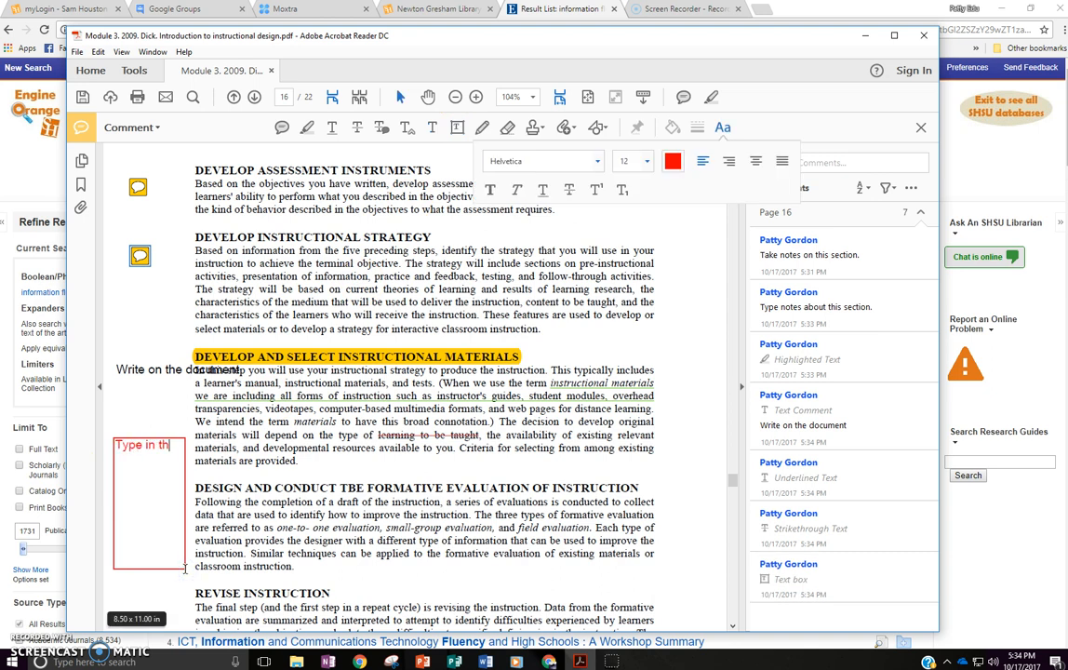
text(e textbox.)
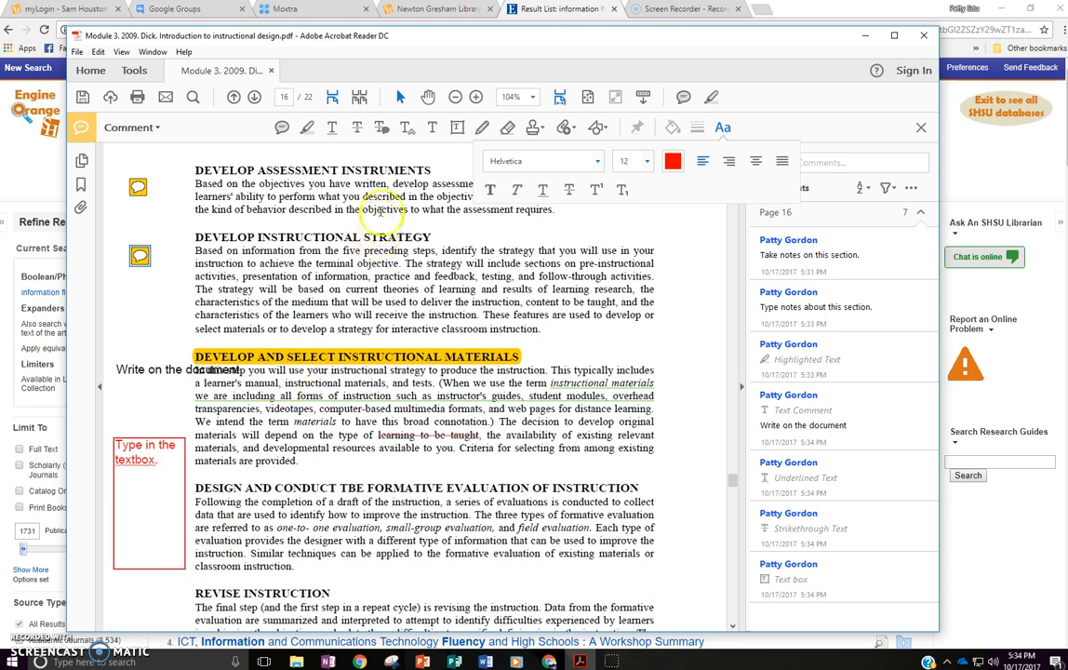
Draw a freehand pencil line under "one-to- one evaluation" and an oval around "field evaluation" in the Formative Evaluation paragraph
click(481, 130)
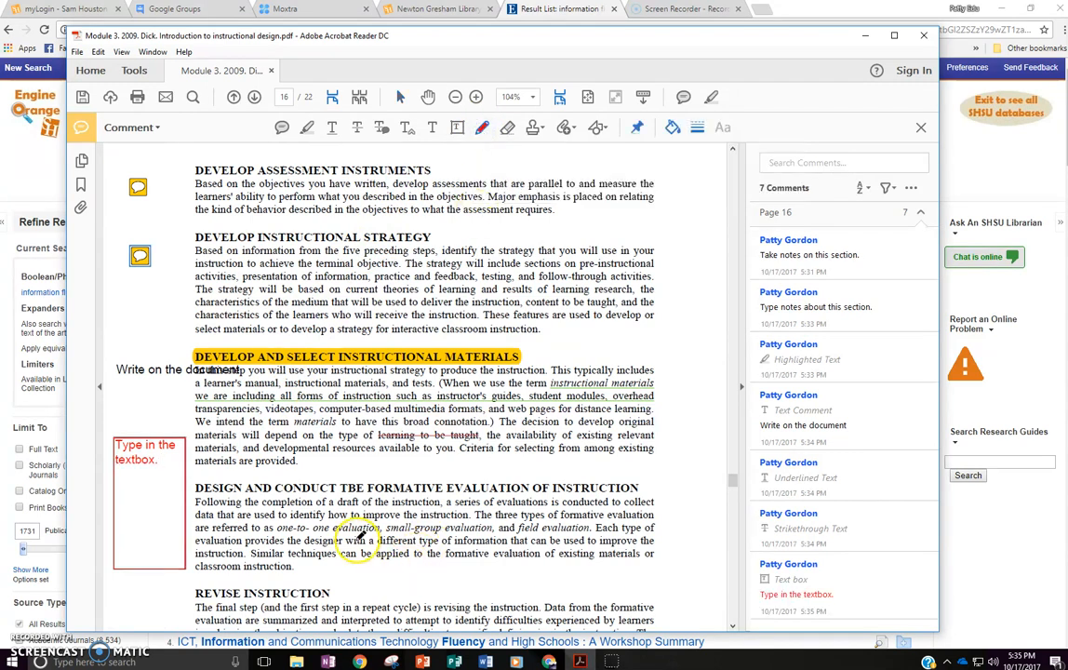
drag(279, 530, 407, 528)
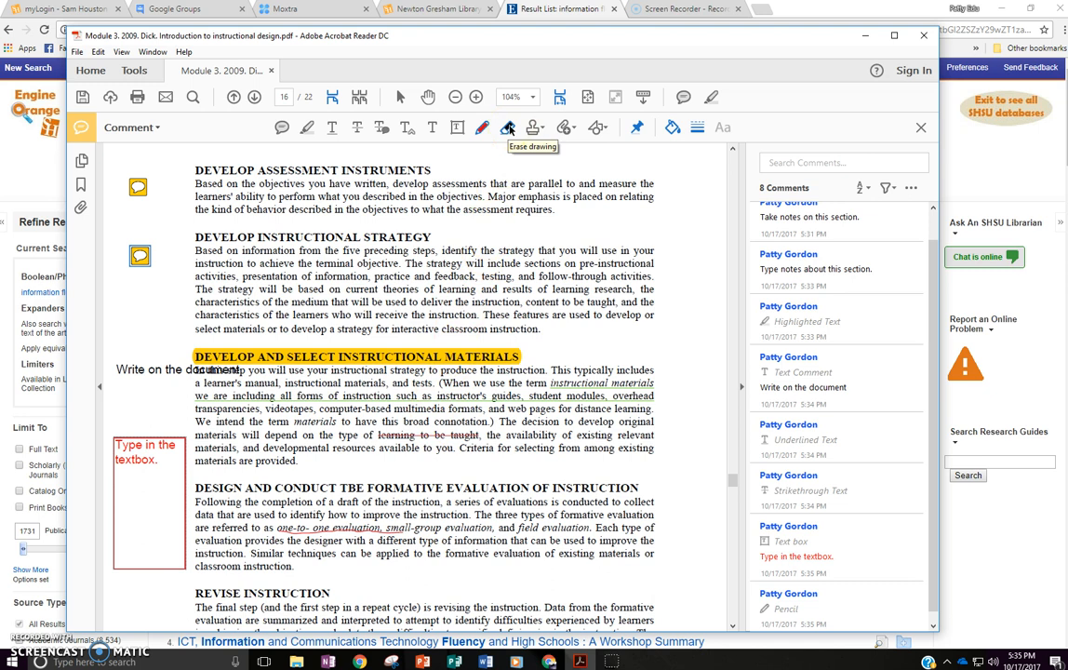
click(600, 128)
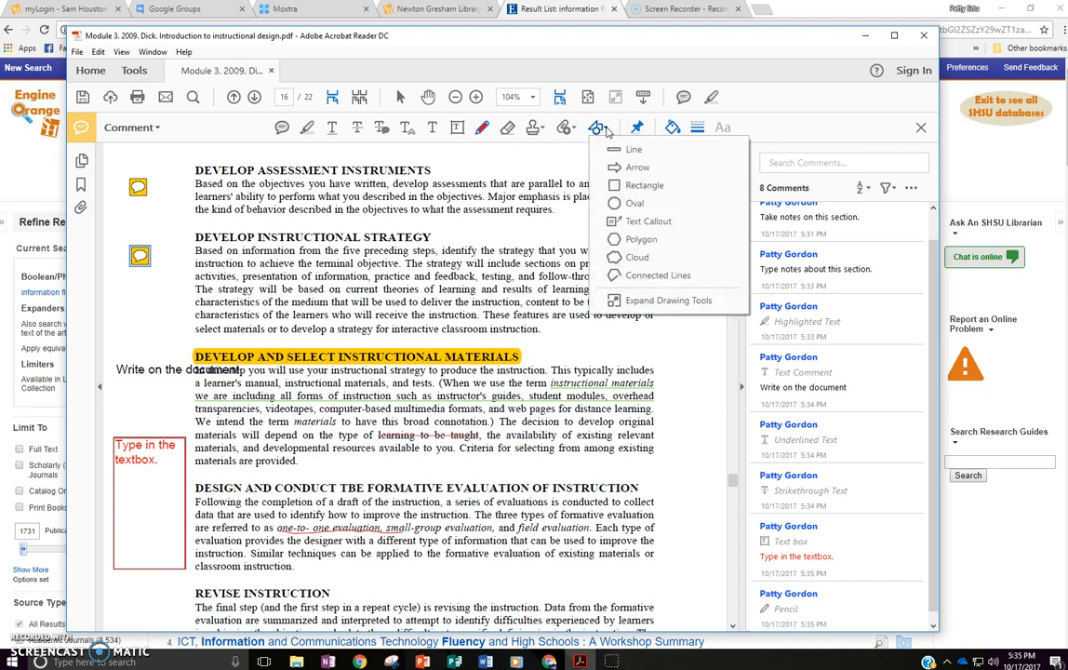
click(638, 204)
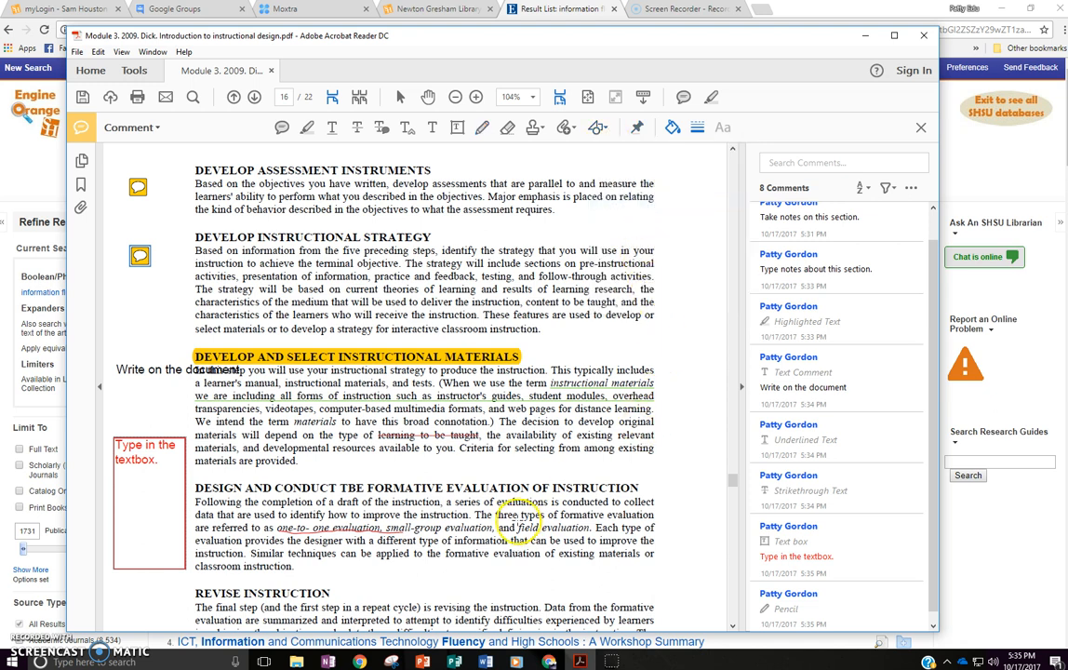
drag(518, 521, 594, 538)
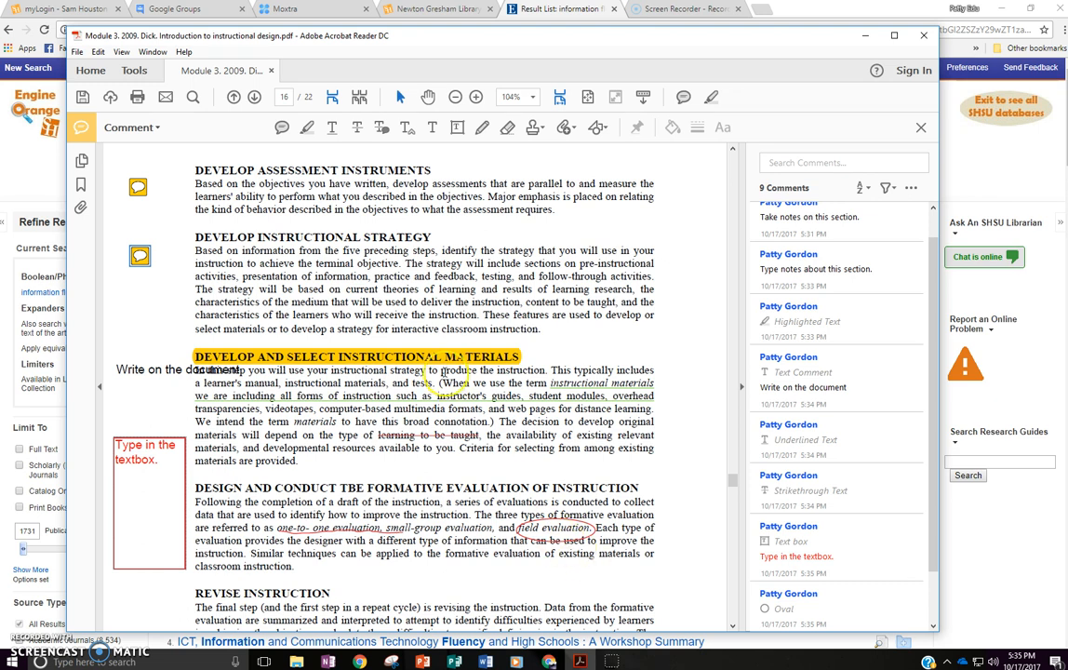
Save the annotated PDF in the 5319 Software folder under its existing name, replacing the original file
click(74, 52)
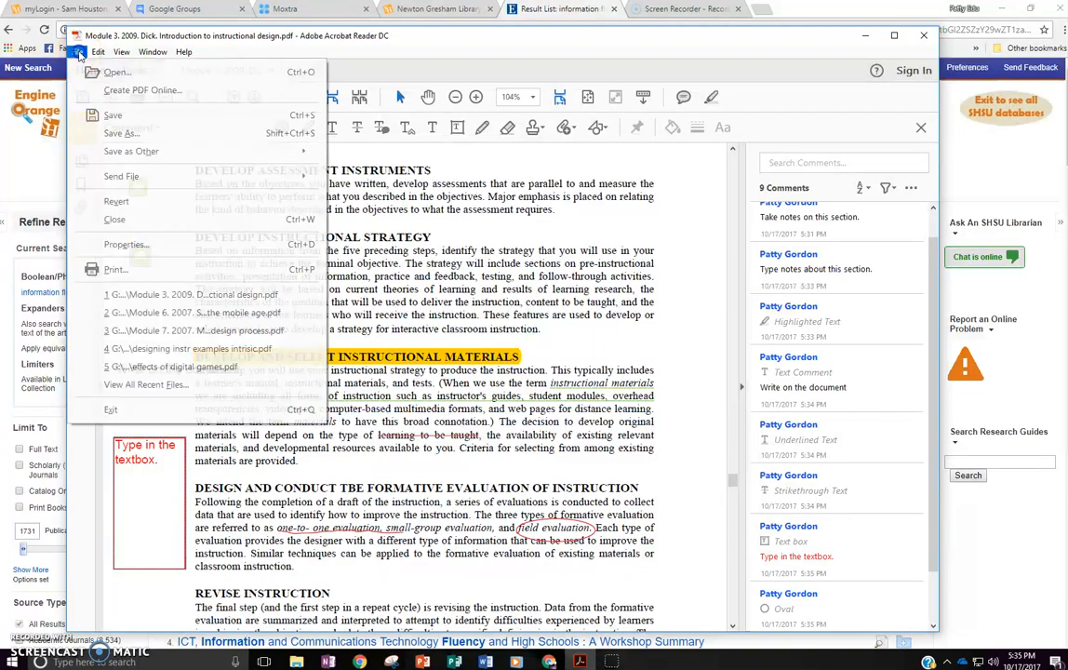
click(121, 134)
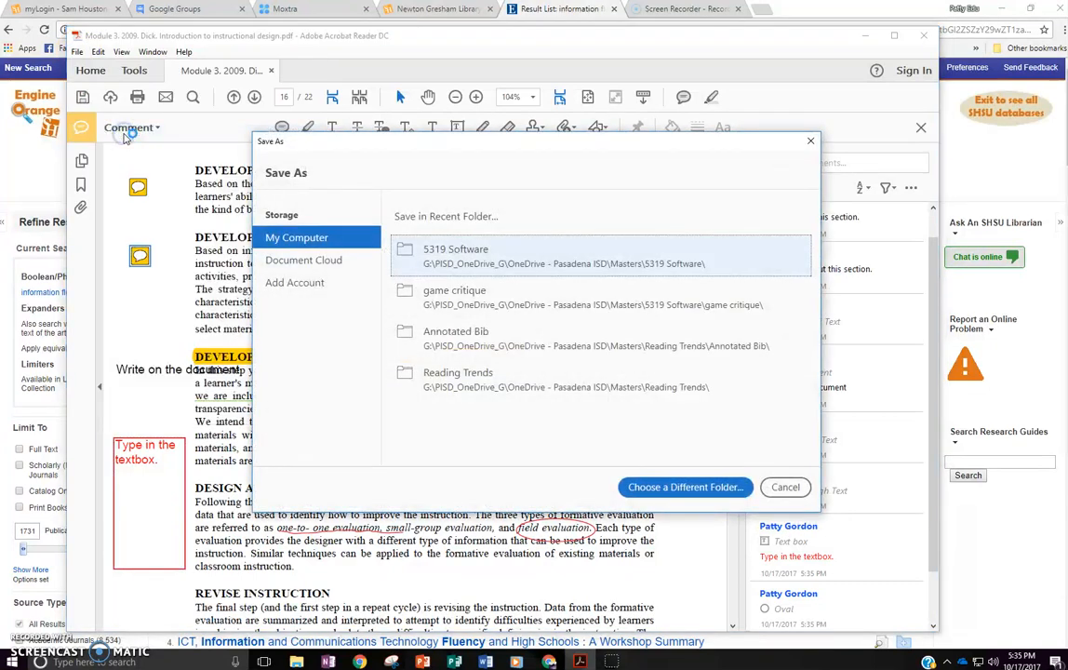
click(463, 261)
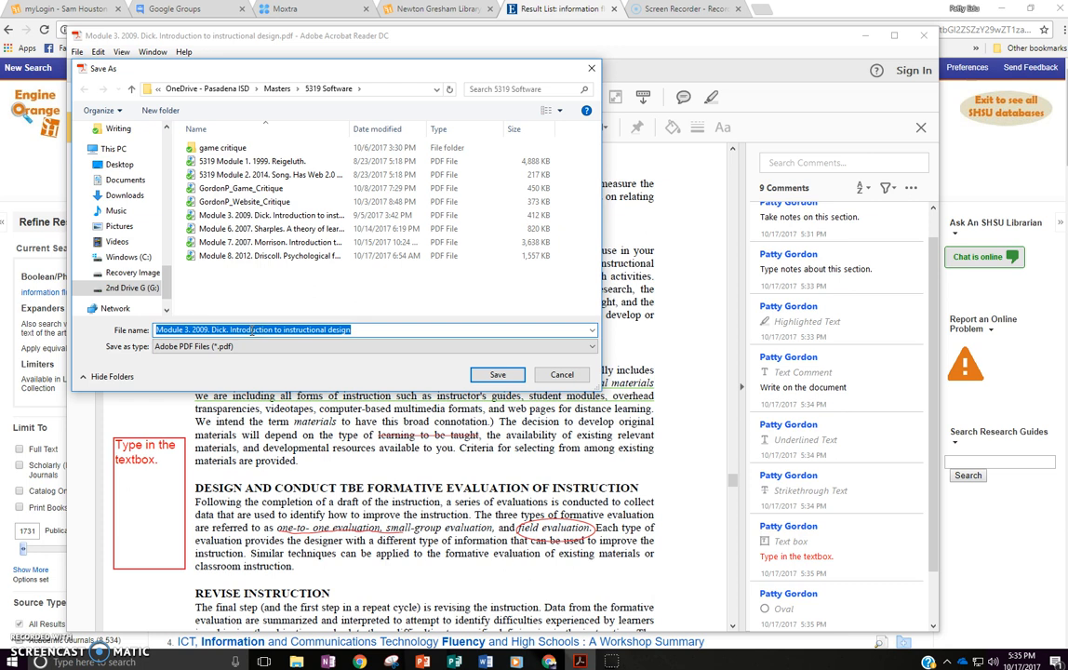
click(497, 375)
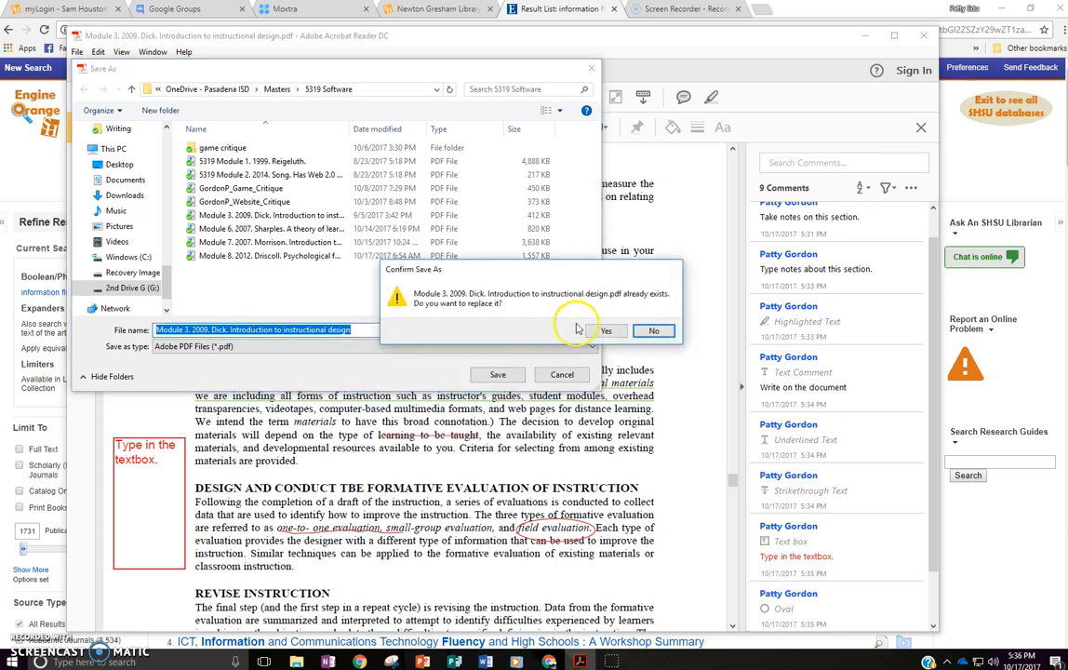
click(600, 333)
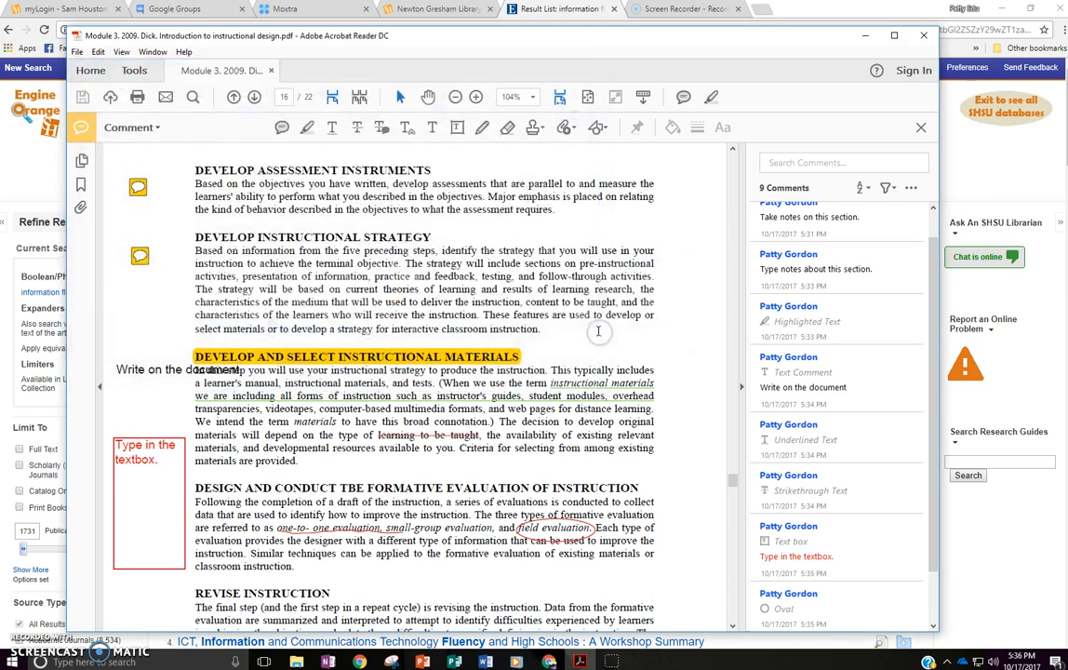